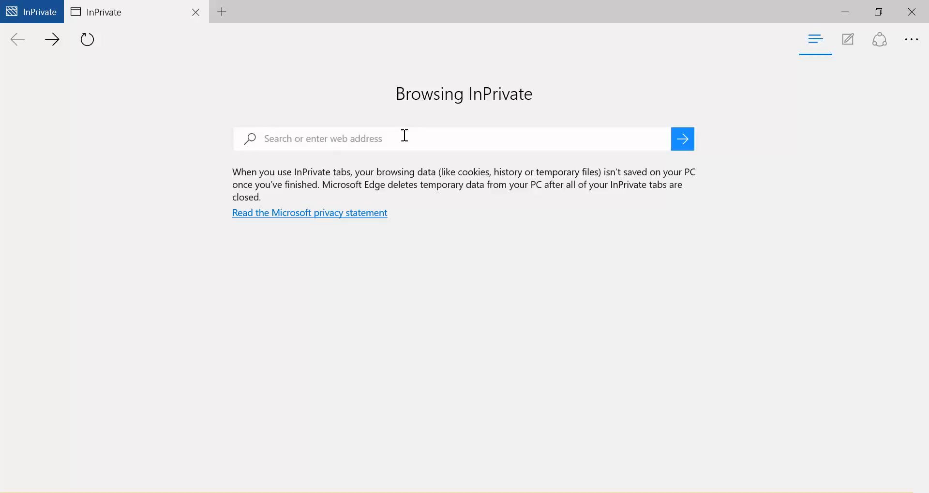
- Open the guide at mbz.nz/configure and go to its company profile page
type("mbz.nz/configure")
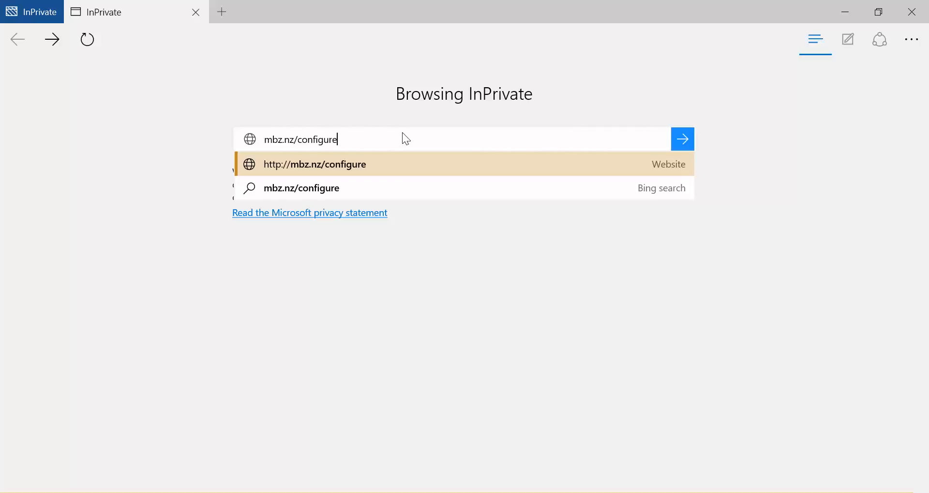
key("Return")
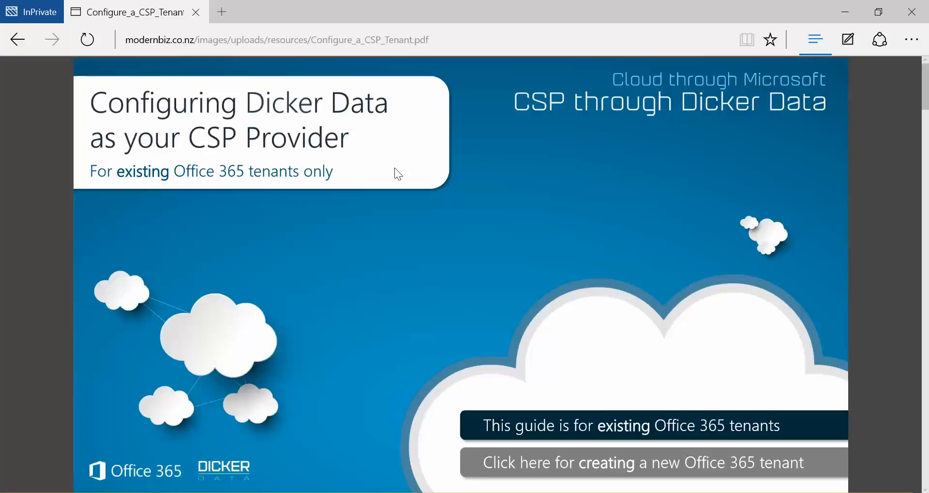
scroll(413, 213, "down", 10)
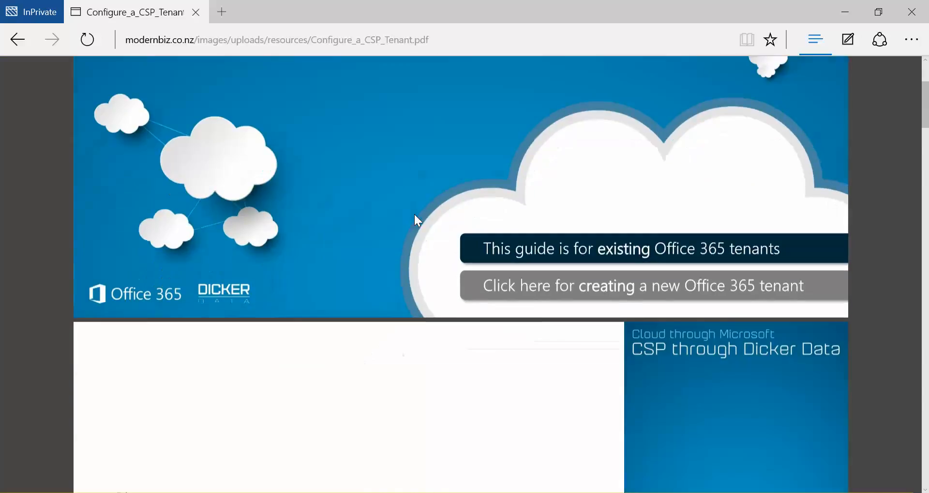
scroll(414, 214, "down", 8)
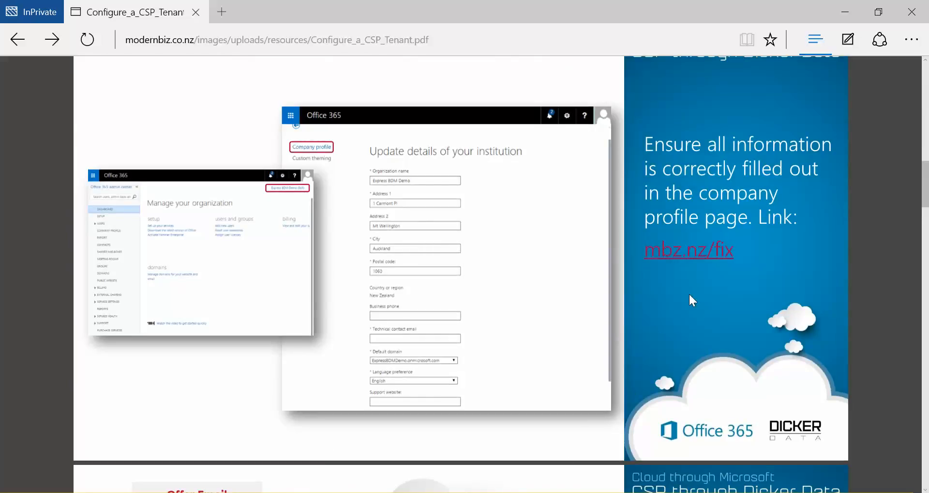
- Review and save the CSP Example company profile reached through the guide's mbz.nz/fix link, and return to the guide
left_click(686, 261)
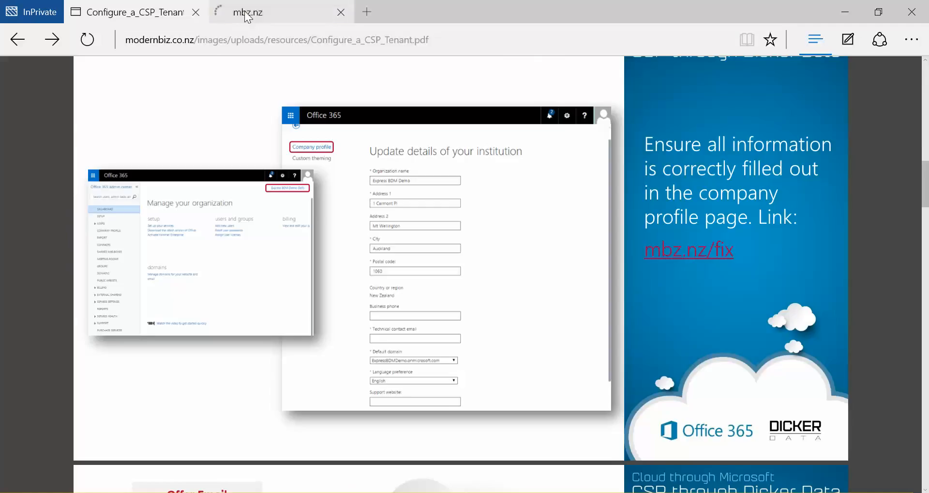
left_click(252, 15)
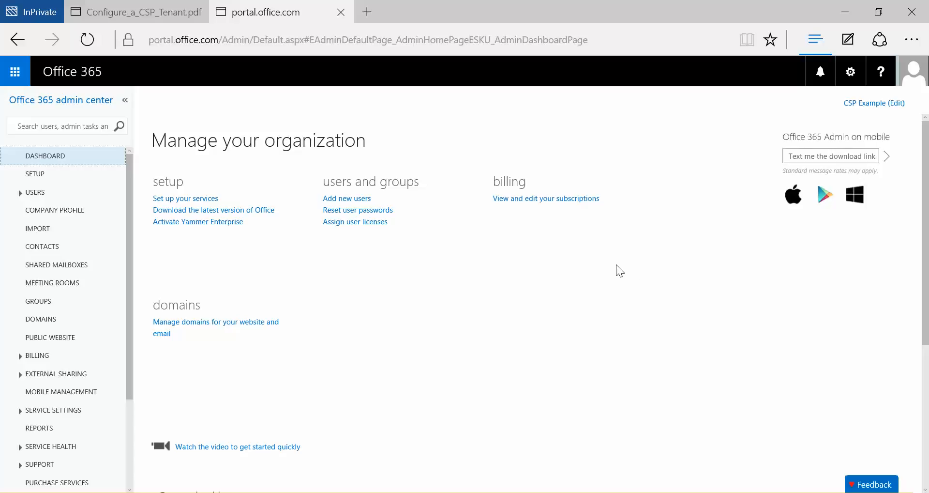
left_click(881, 103)
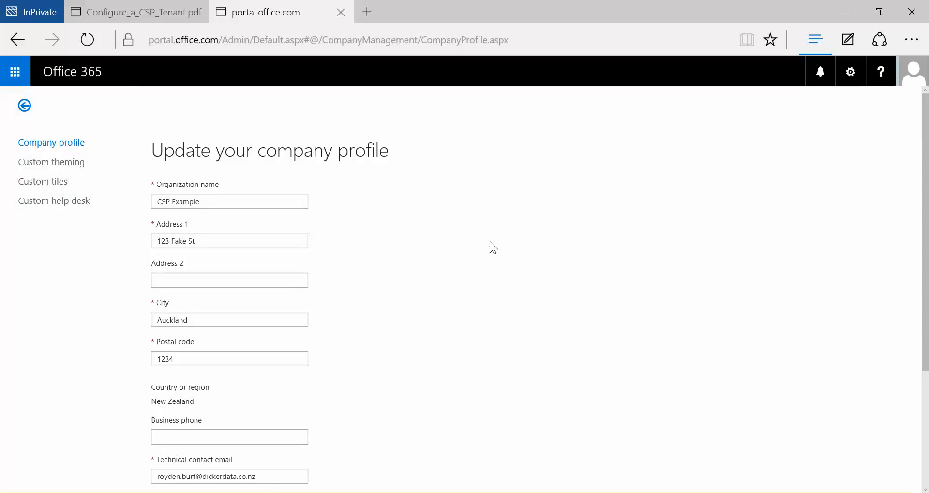
scroll(491, 239, "down", 3)
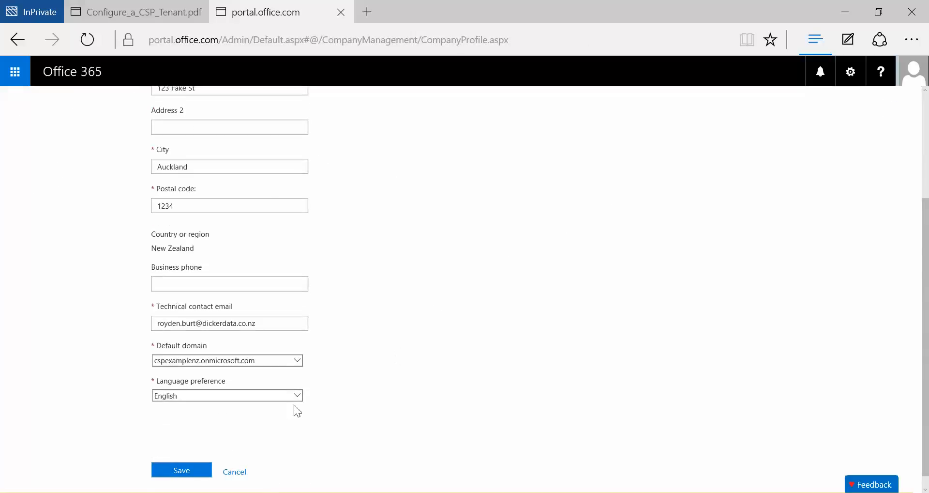
left_click(177, 472)
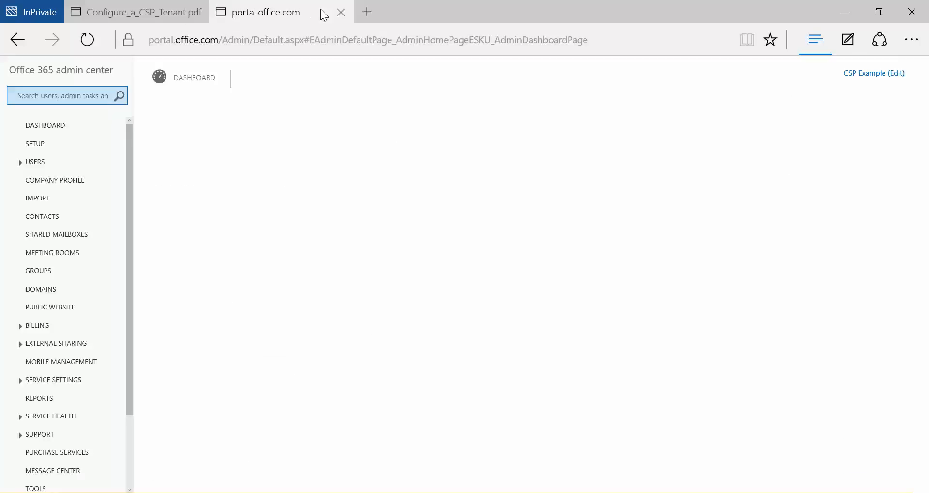
left_click(341, 12)
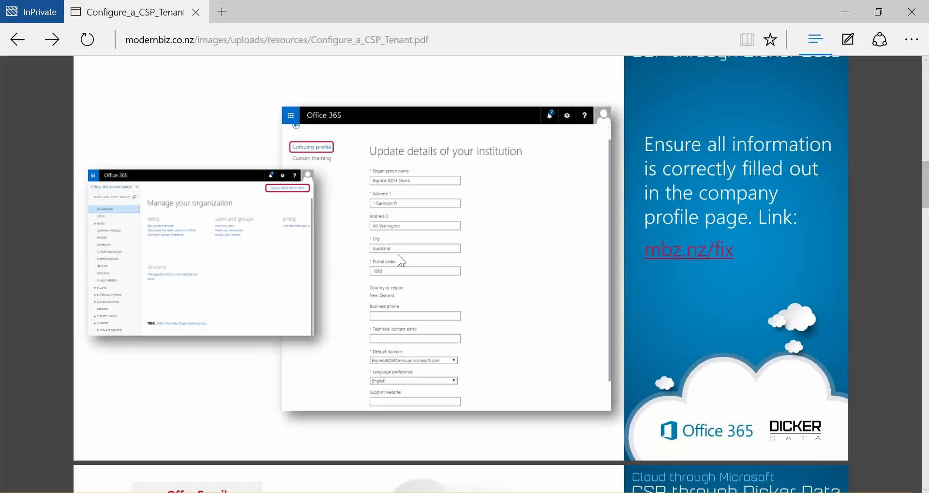
- Authorize Dicker Data New Zealand Limited as Cloud Solution Provider through the guide's mbz.nz/dd link, agreeing to the terms, and refresh the partner relationships
scroll(499, 277, "down", 7)
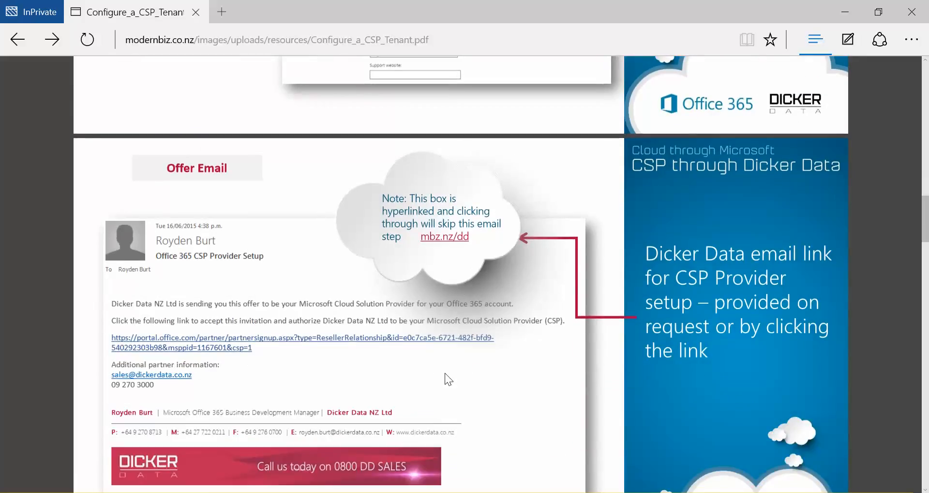
scroll(571, 382, "down", 1)
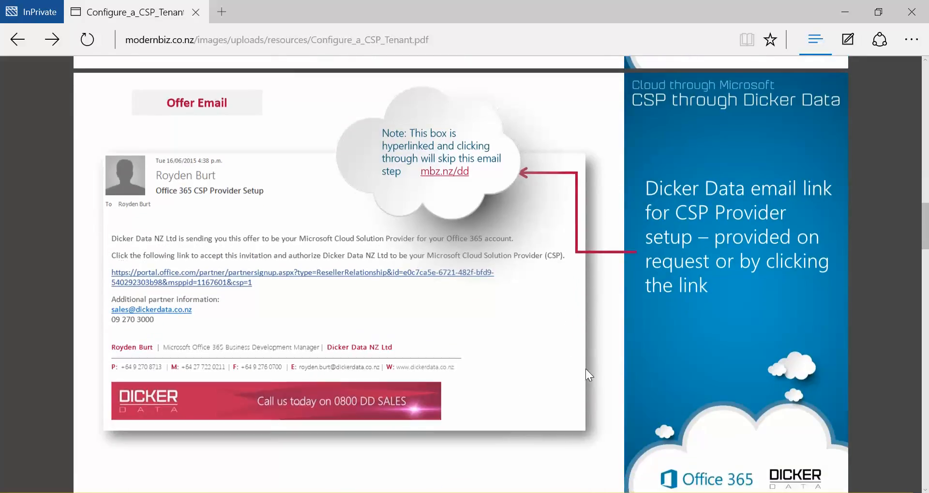
left_click(455, 175)
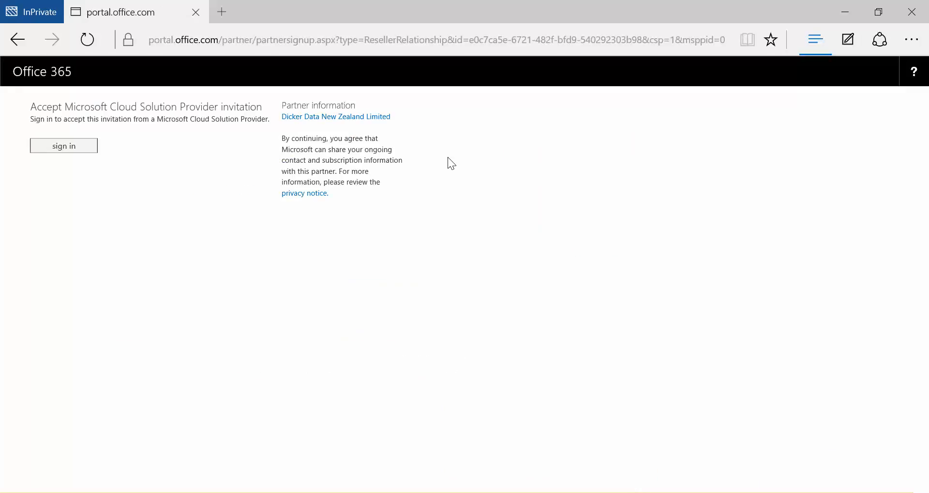
left_click(63, 151)
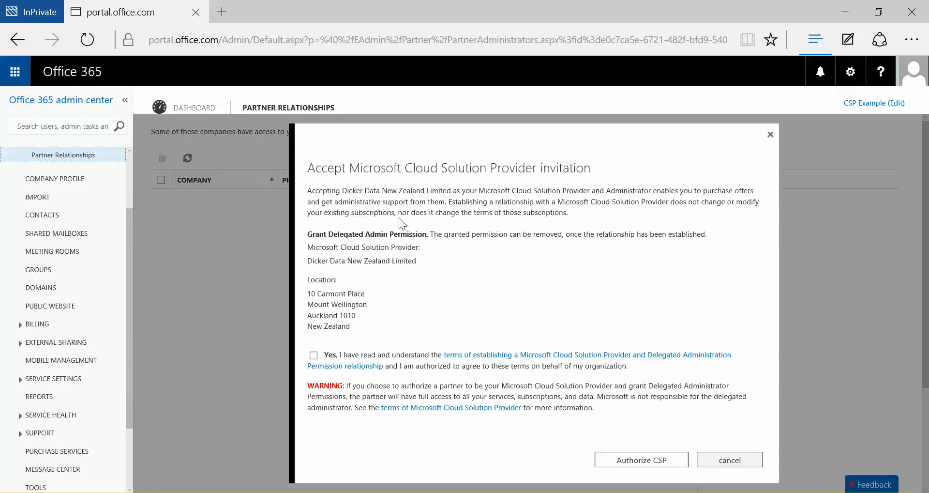
left_click(314, 355)
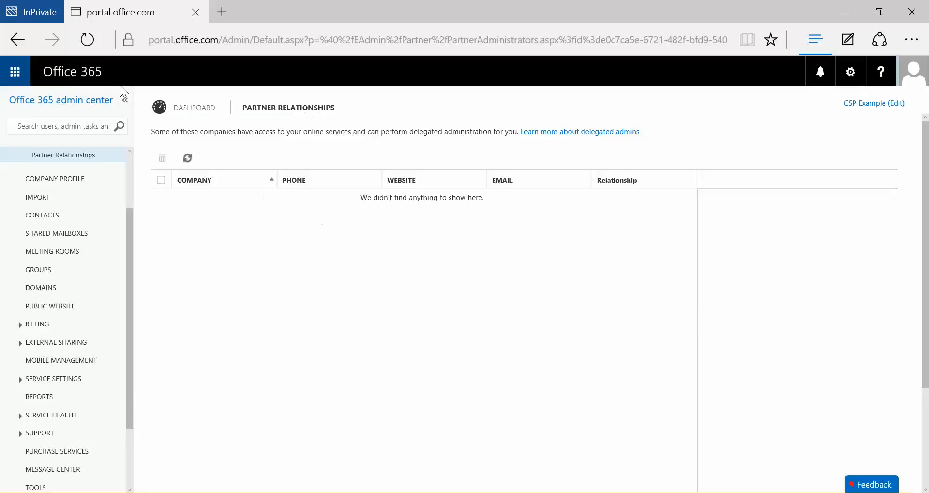
left_click(87, 40)
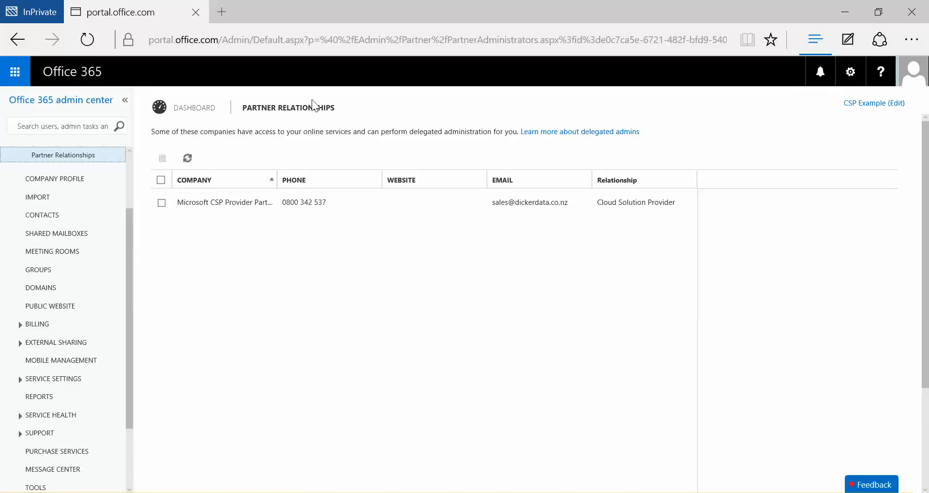
- Open the CSP ordering guide at mbz.nz/ordering in a new tab
left_click(232, 14)
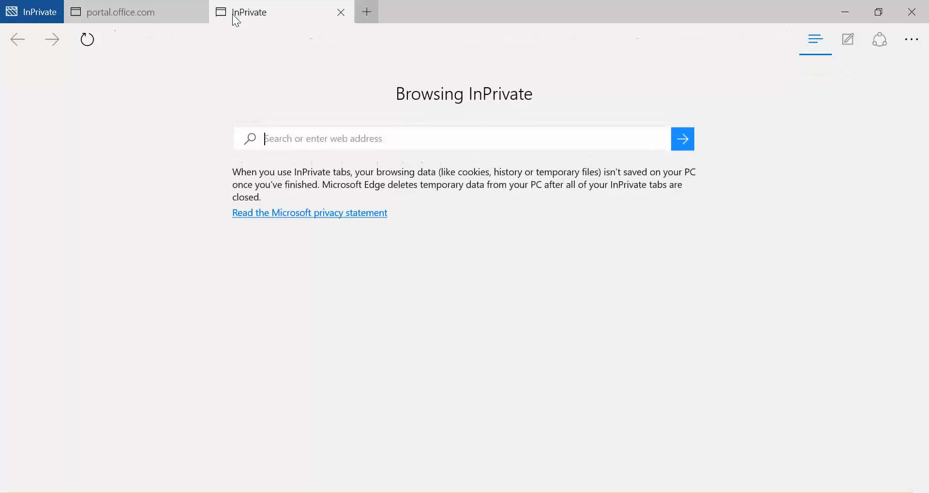
type("mbz")
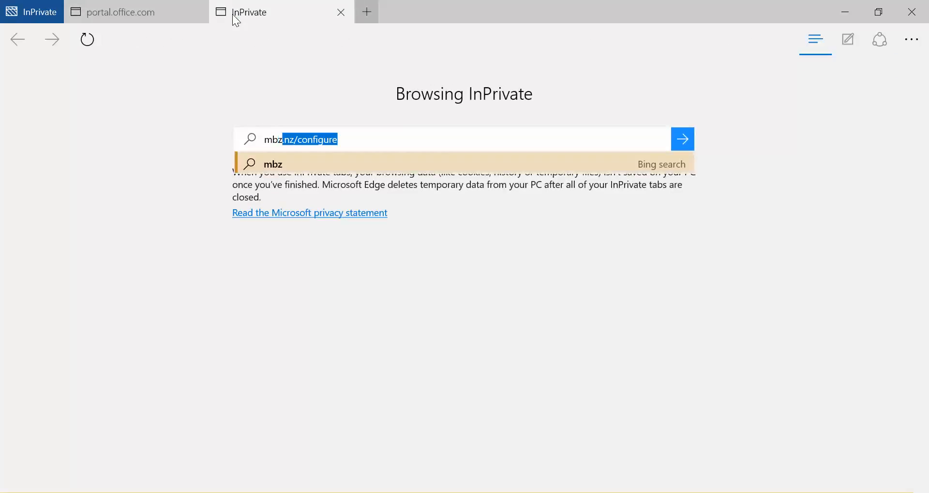
type(".nz/ordering")
key("Return")
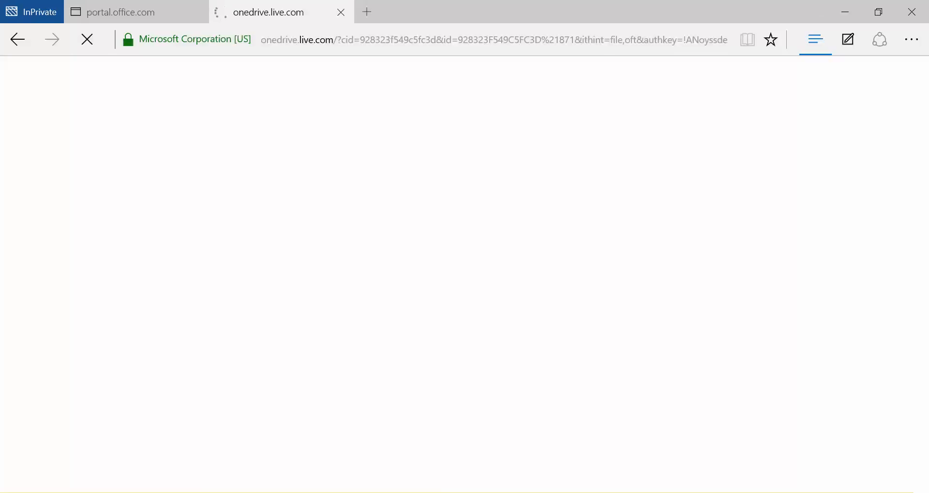
key("alt+Left")
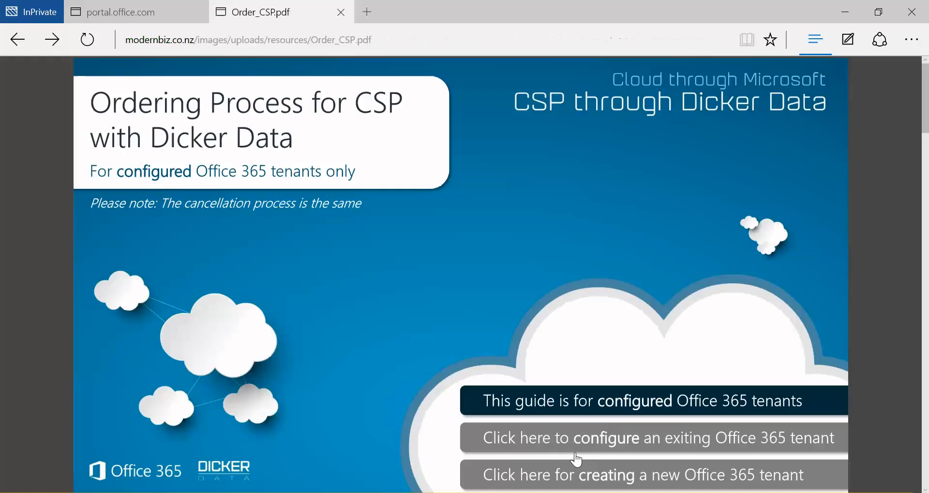
- Download the Outlook email template from the ordering guide's mbz.nz/order link and open the Office 365 Existing CSP Requirement template from the desktop
scroll(451, 295, "down", 5)
scroll(452, 296, "down", 3)
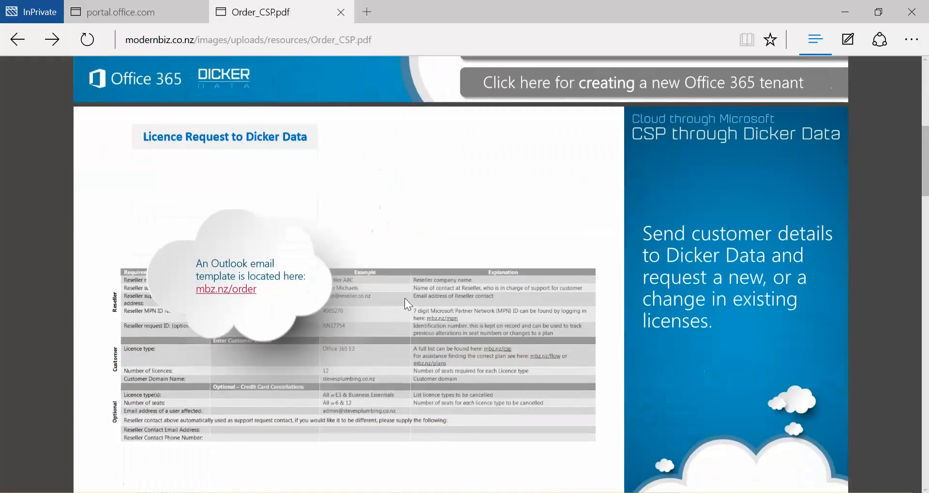
left_click(211, 289)
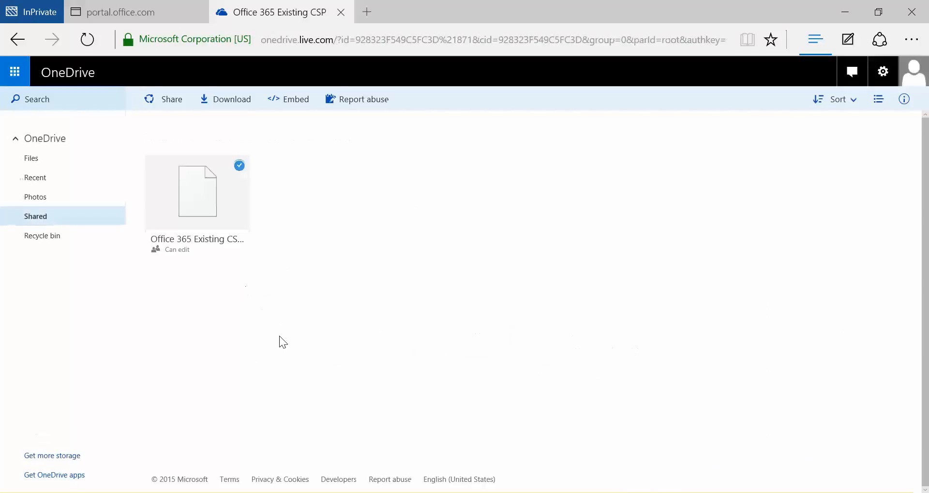
left_click(210, 350)
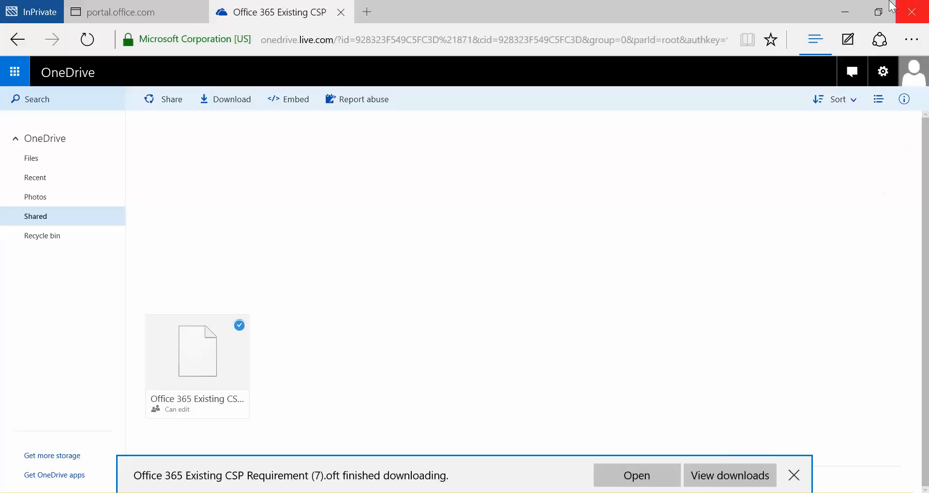
left_click(835, 10)
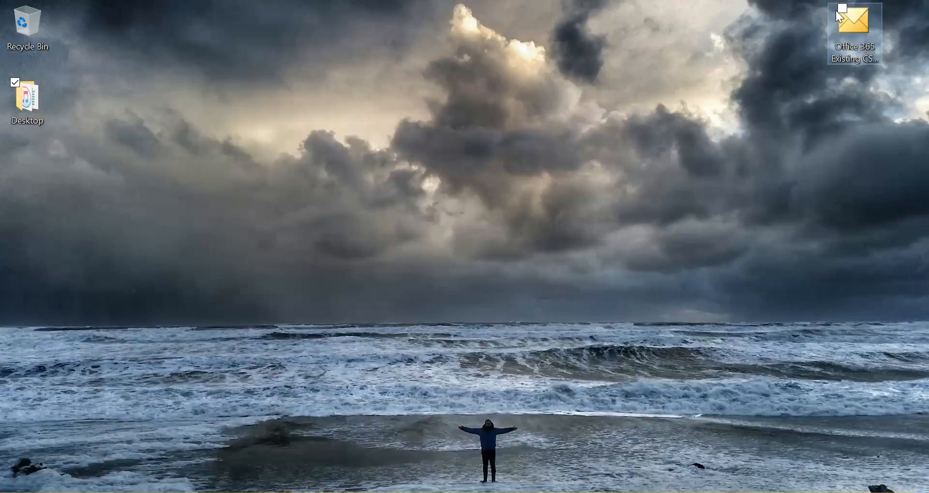
left_click(863, 27)
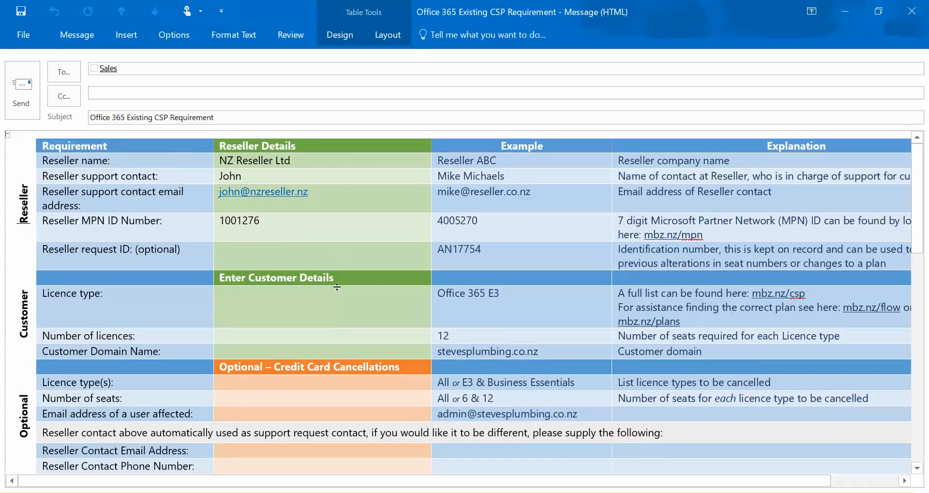
- Enter licence type Business Premium, 3 licences and customer domain cspexamplenz.onmicrosoft.com in the order email, and send it
left_click(323, 308)
type("Business Premium")
key("Tab")
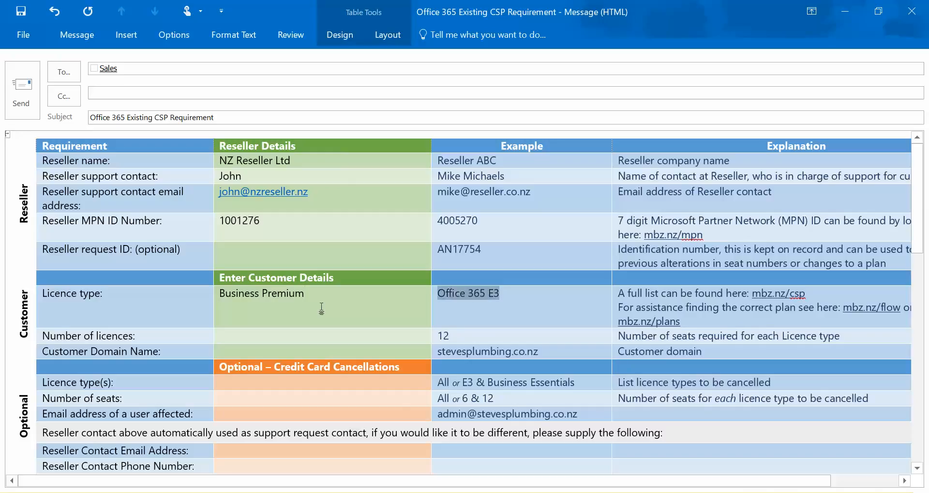
left_click(291, 342)
type("3")
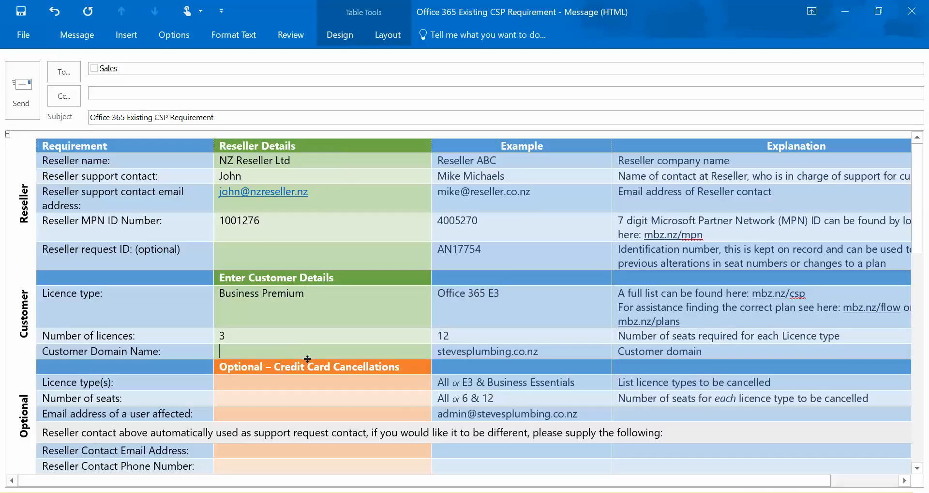
left_click(288, 353)
type("cspexamplenz.onmicrosoft.com")
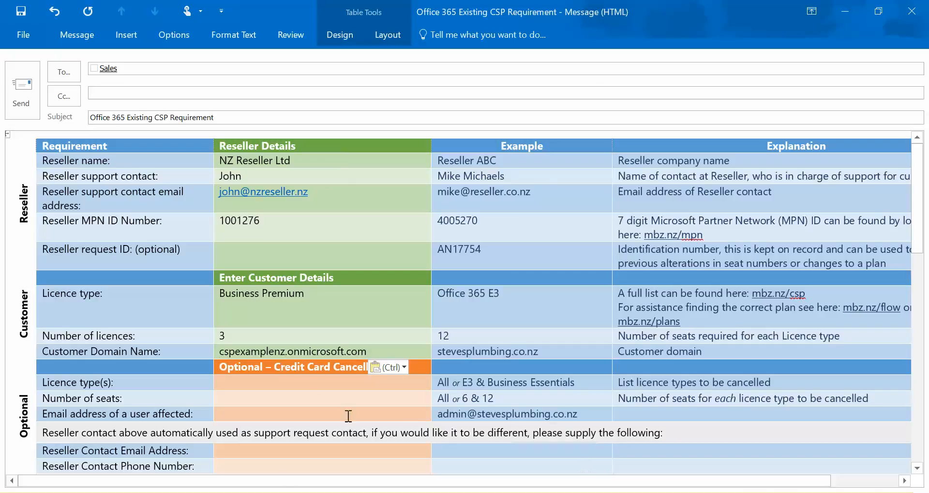
left_click(266, 380)
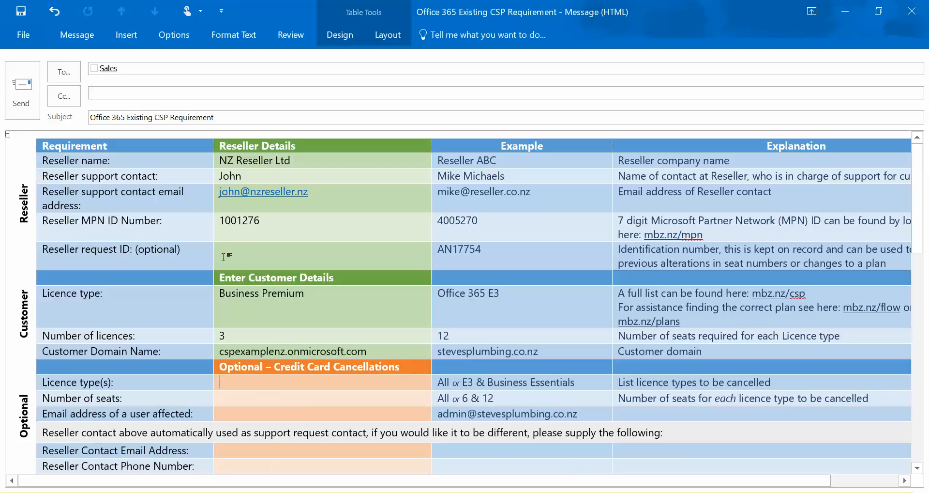
left_click(34, 97)
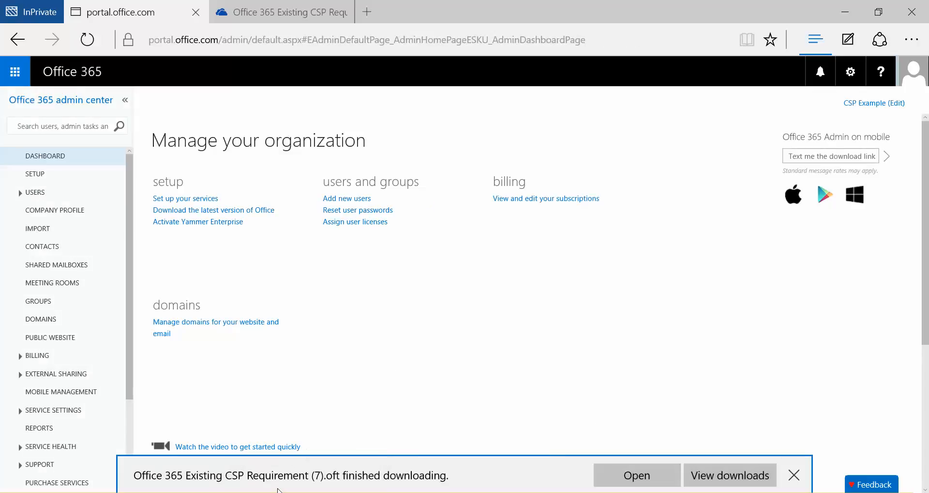
- Switch to Outlook to read the CSP Confirmation email with the subscription details, and return to the Office 365 admin center
mouse_move(269, 492)
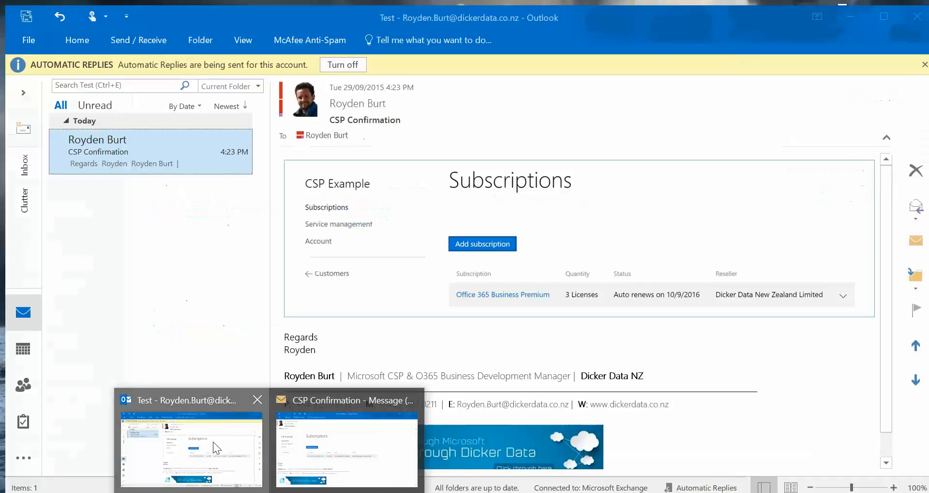
left_click(213, 442)
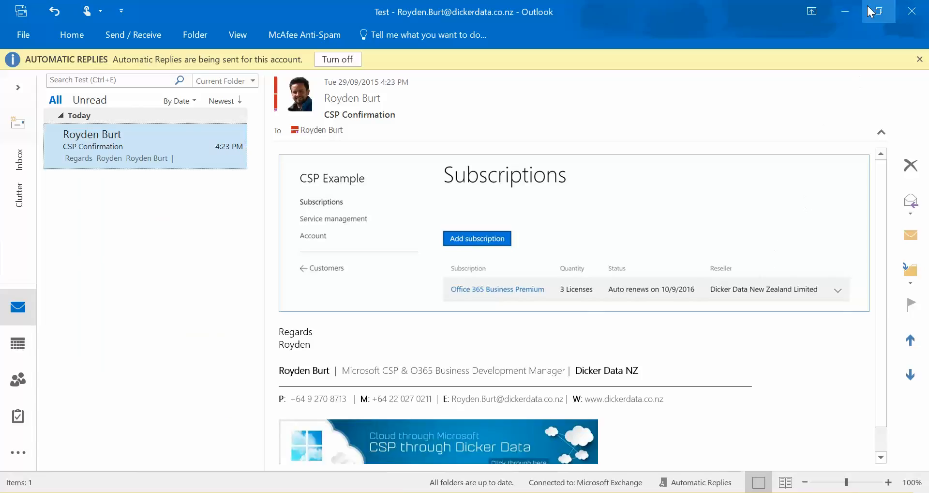
left_click(844, 10)
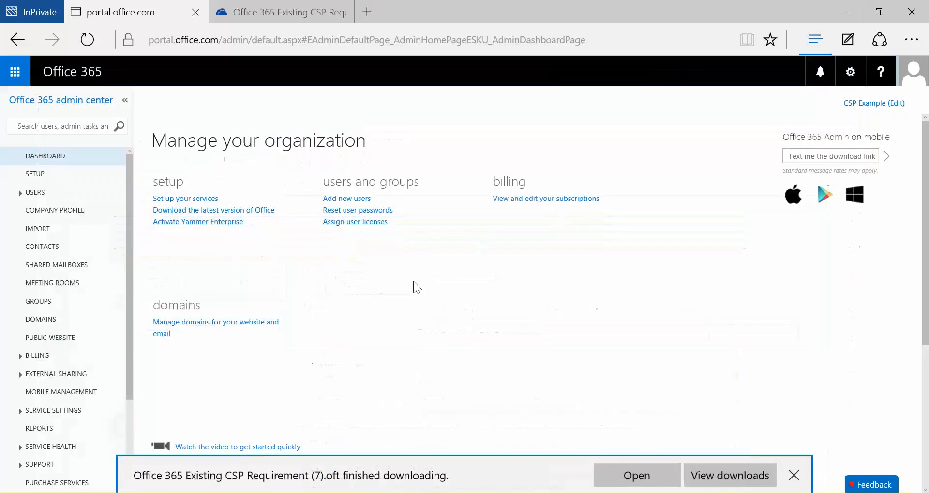
- Open the billing licenses overview in the Office 365 admin center to check the Business Premium licences
scroll(83, 266, "down", 1)
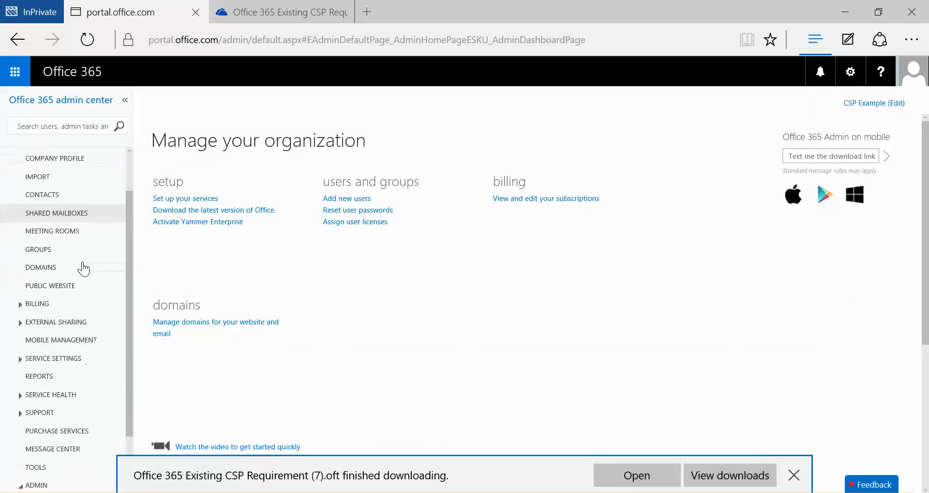
left_click(62, 304)
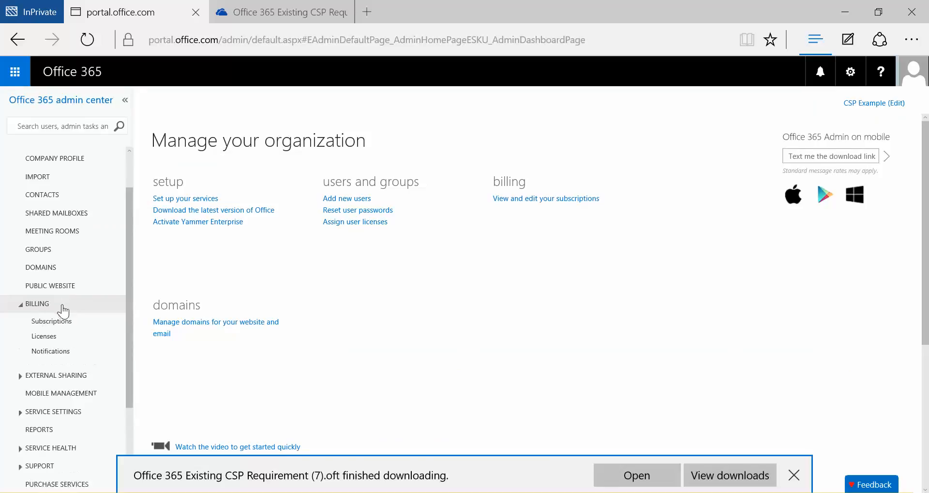
left_click_drag(68, 321, 68, 327)
left_click(69, 336)
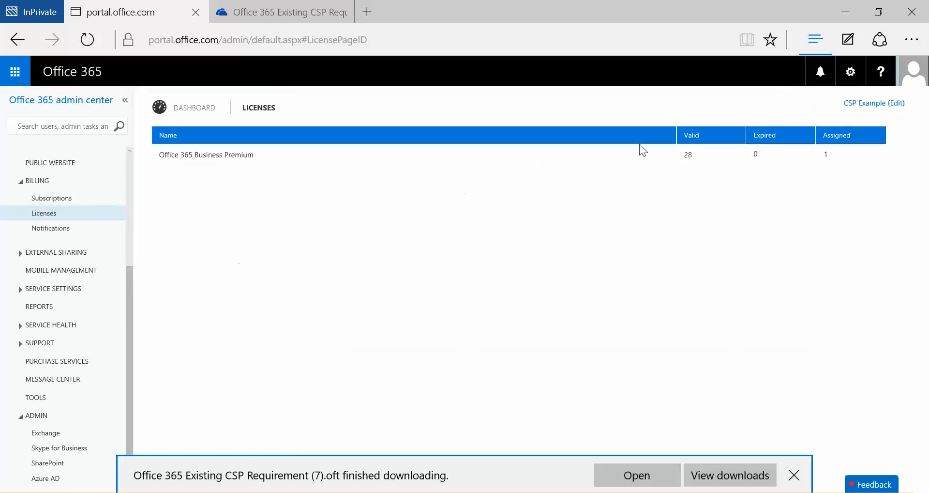
- Compare the Business Premium licence entry with the billing subscriptions page, and return to the licenses overview
left_click(686, 155)
left_click(80, 198)
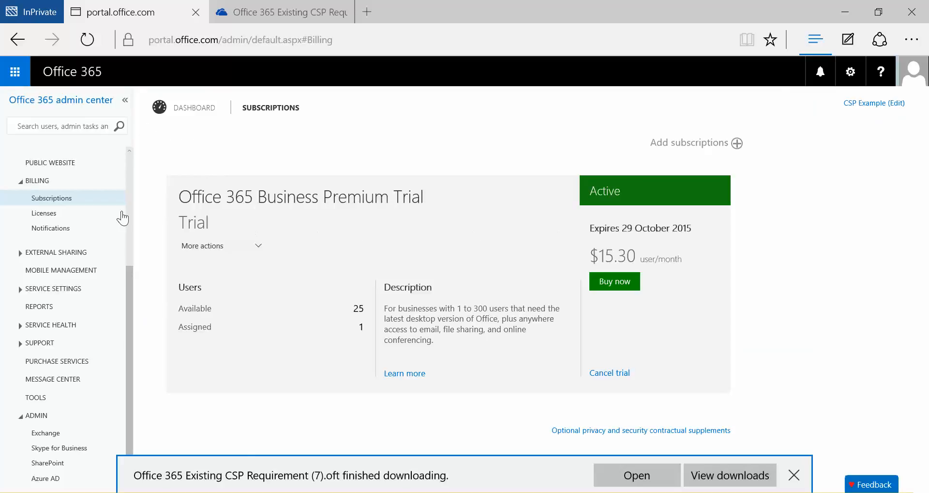
left_click(47, 216)
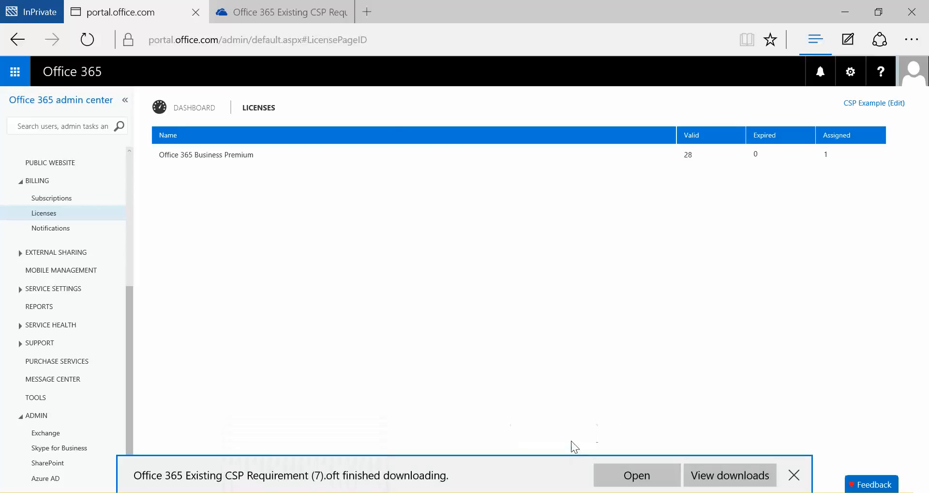
- Open the list of active users in the Office 365 admin center
scroll(100, 322, "up", 3)
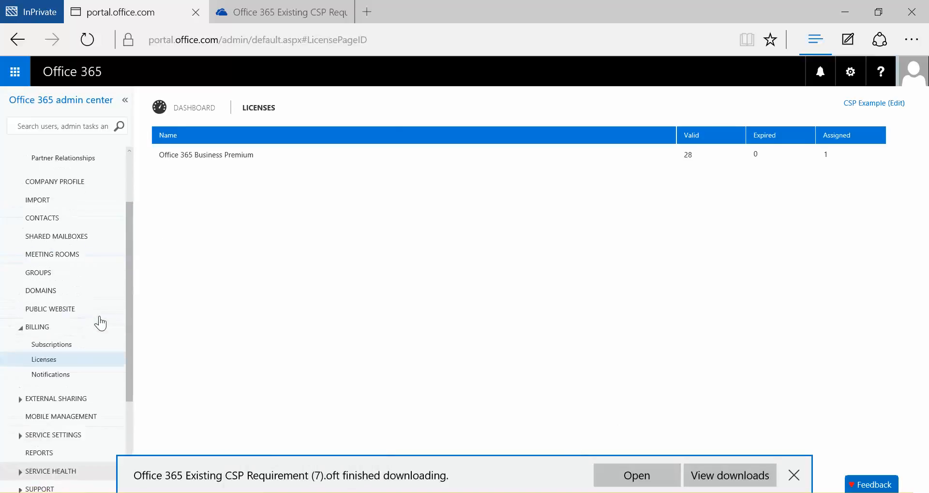
left_click(100, 318)
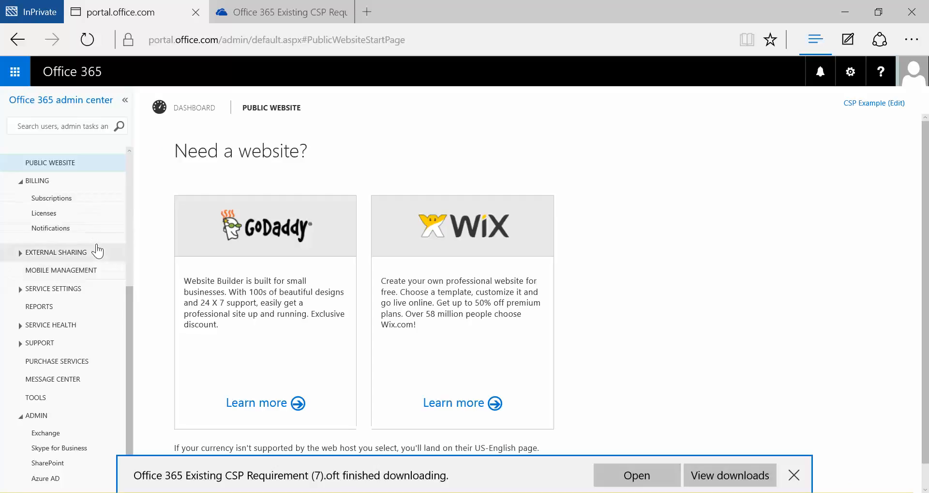
scroll(124, 339, "up", 4)
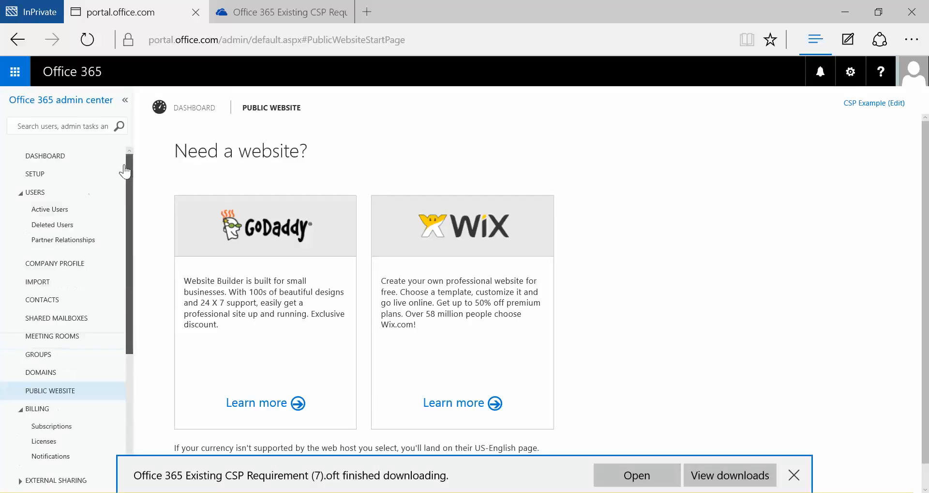
left_click(48, 211)
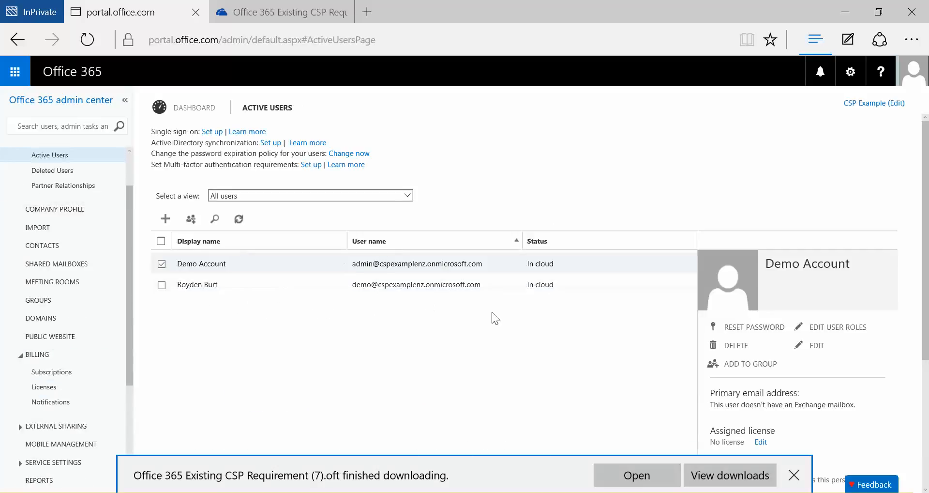
- Assign an Office 365 Business Premium licence to the Demo Account user, dismissing the download notification, and save the assignment
left_click(761, 440)
left_click(794, 474)
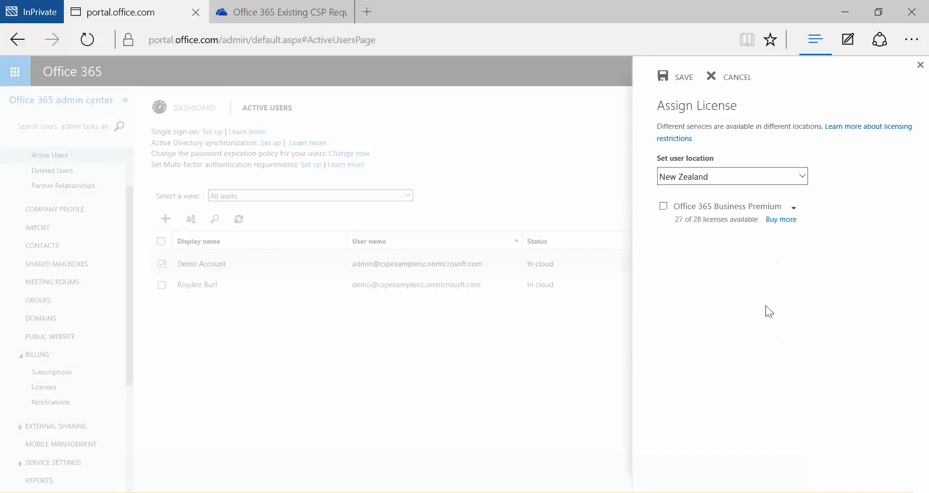
left_click(663, 206)
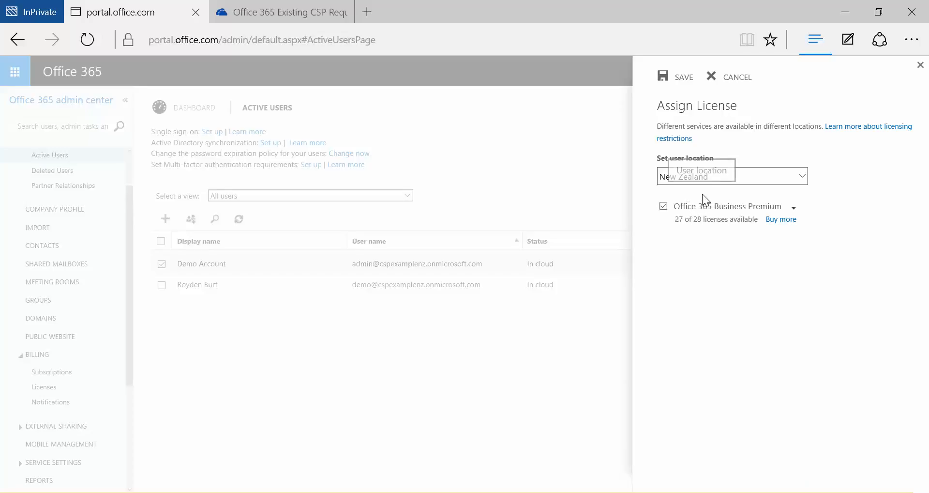
left_click(676, 78)
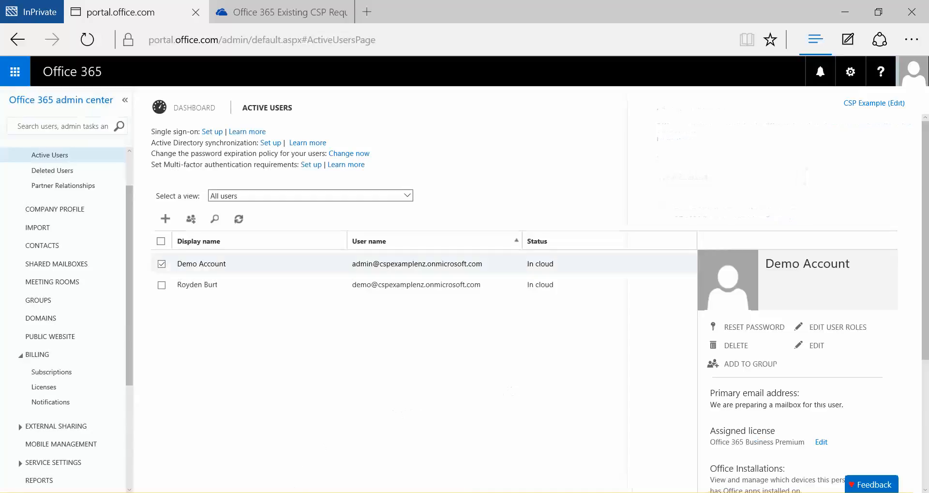